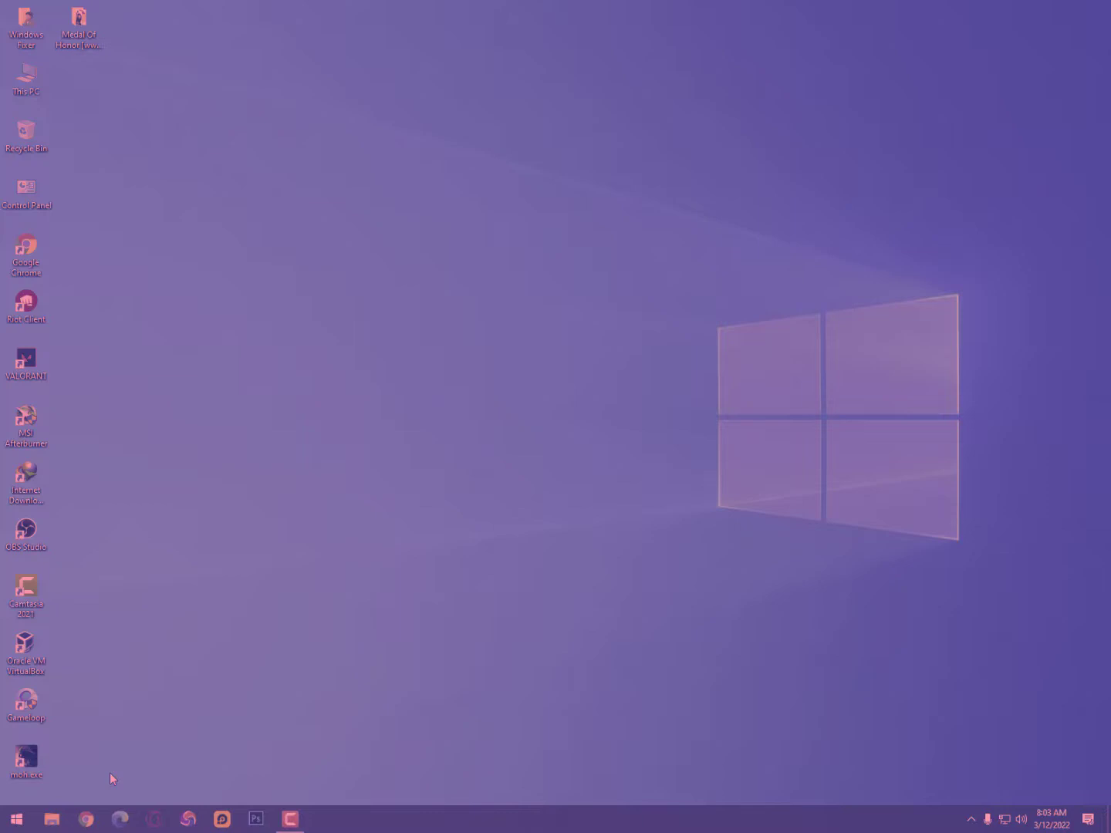
# Open Task Scheduler and go to the Windows Defender folder under Task Scheduler Library > Microsoft > Windows.
pyautogui.click(31, 802)
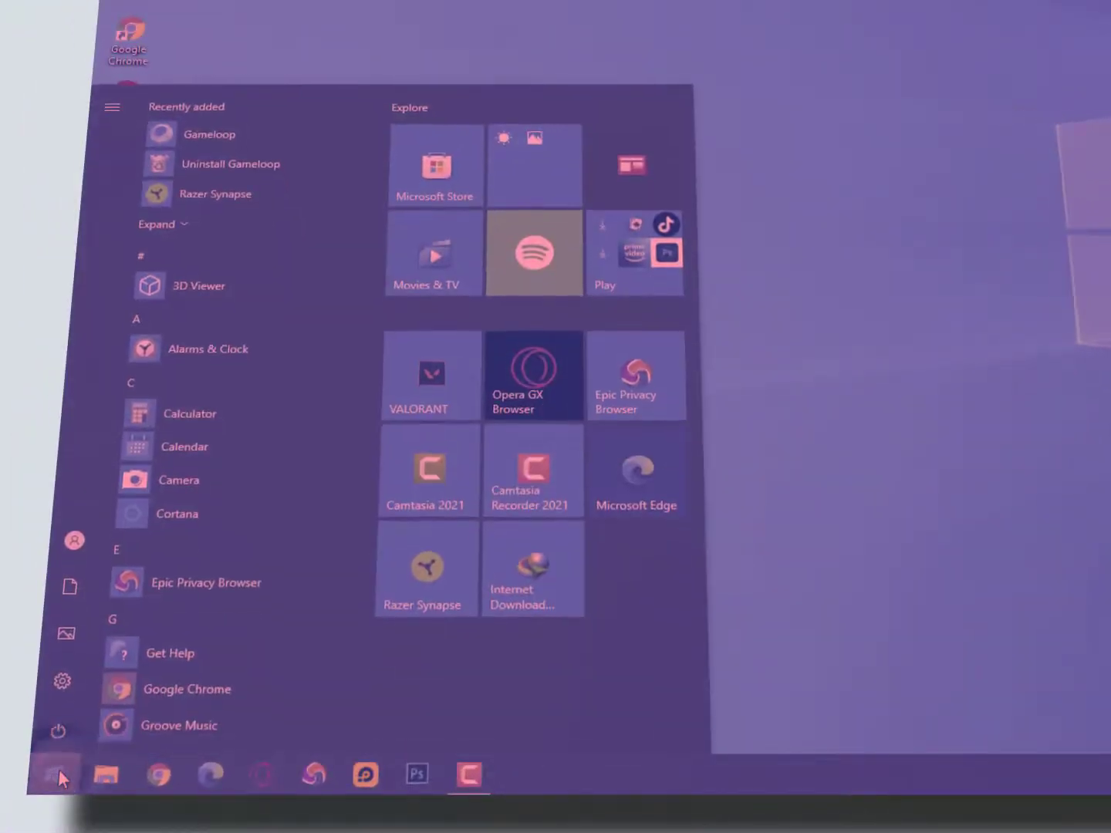
pyautogui.write('task')
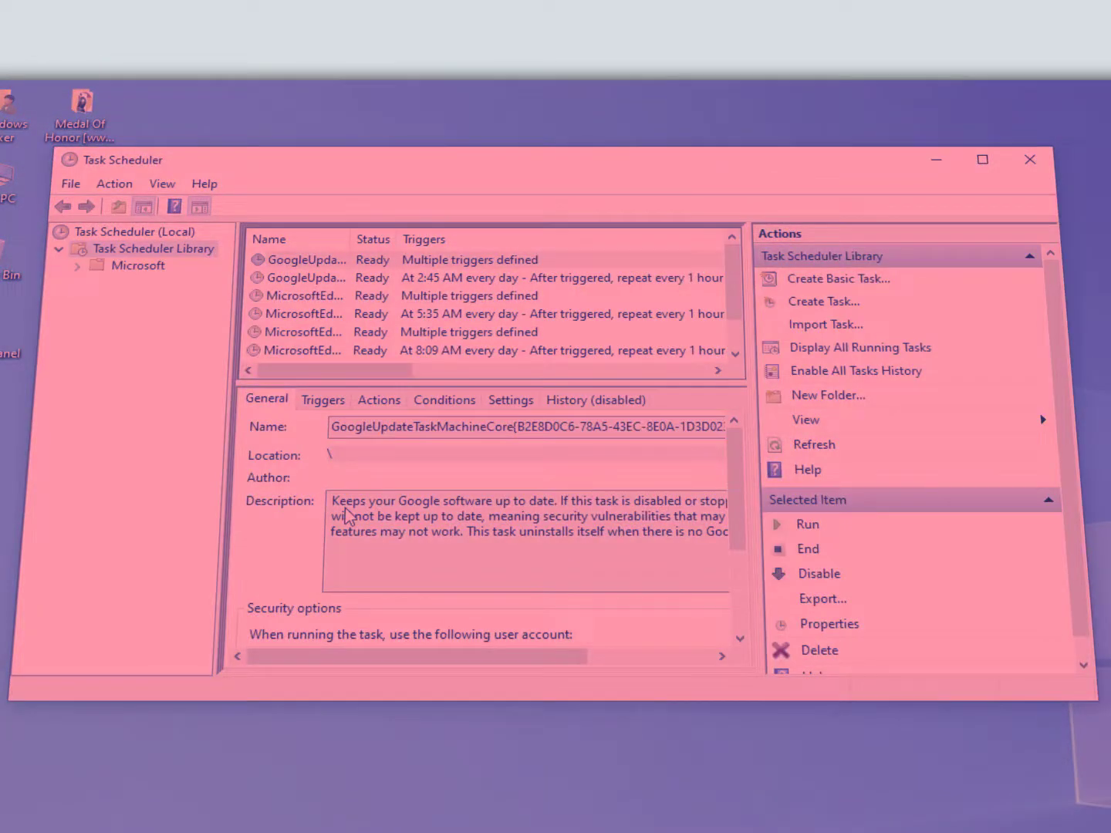
pyautogui.press('Down')
pyautogui.press('Right')
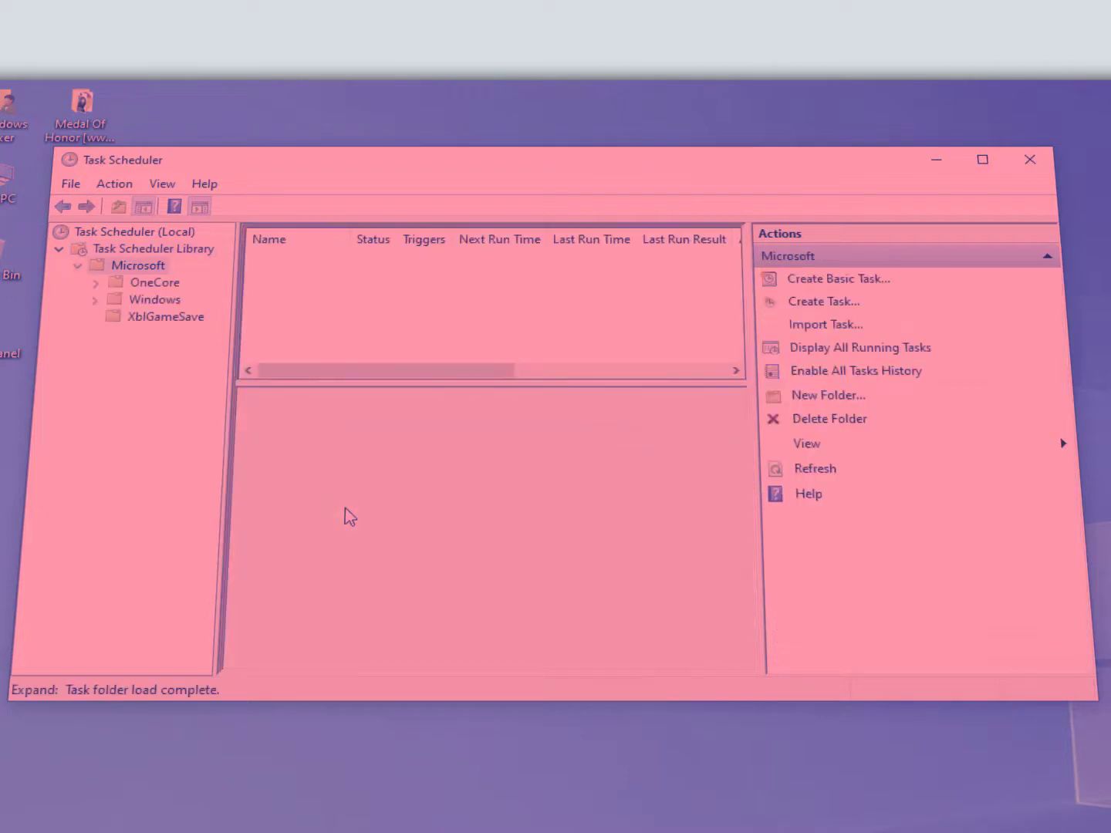
pyautogui.press('Down')
pyautogui.press('Down')
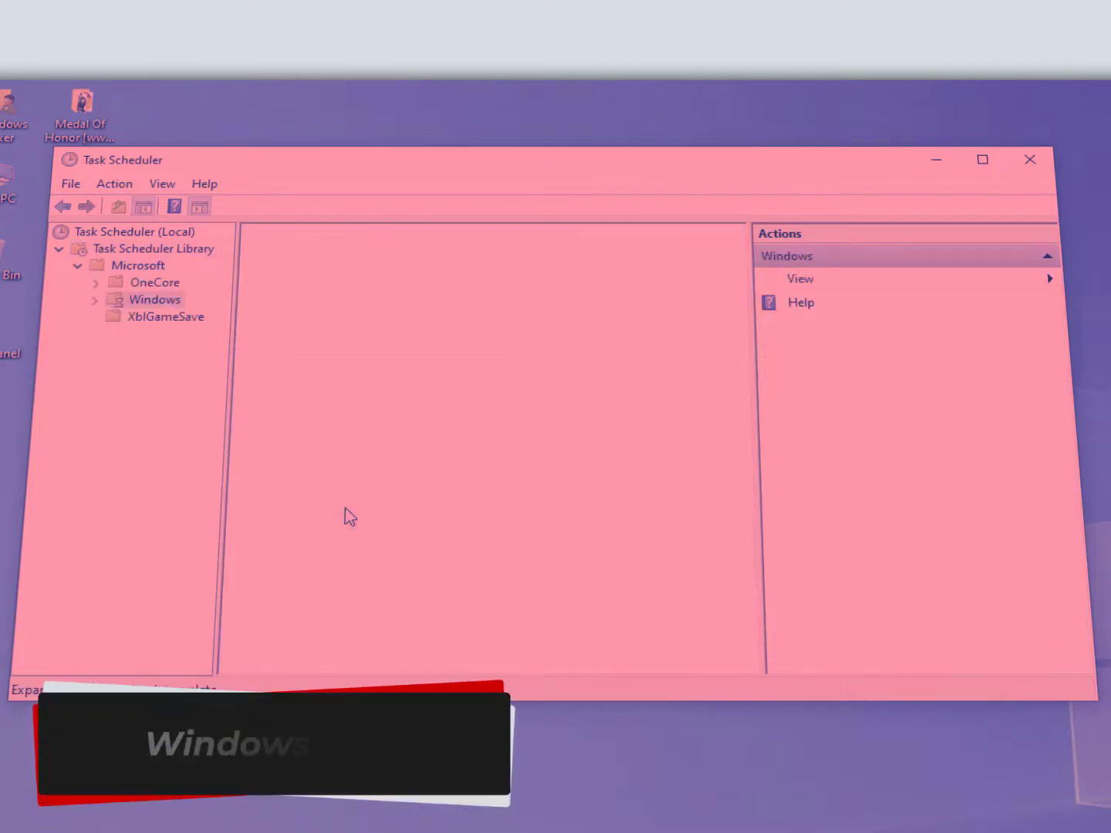
pyautogui.press('Right')
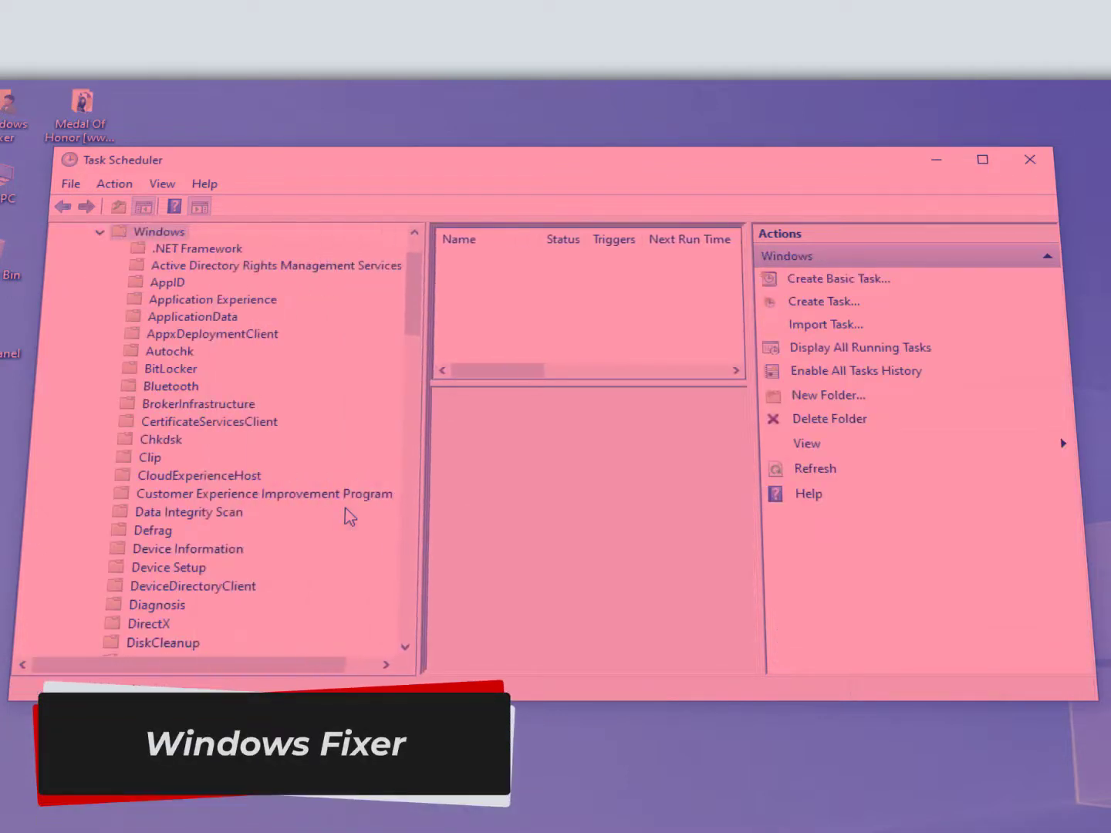
pyautogui.scroll(-7, 344, 509)
pyautogui.scroll(-20, 350, 518)
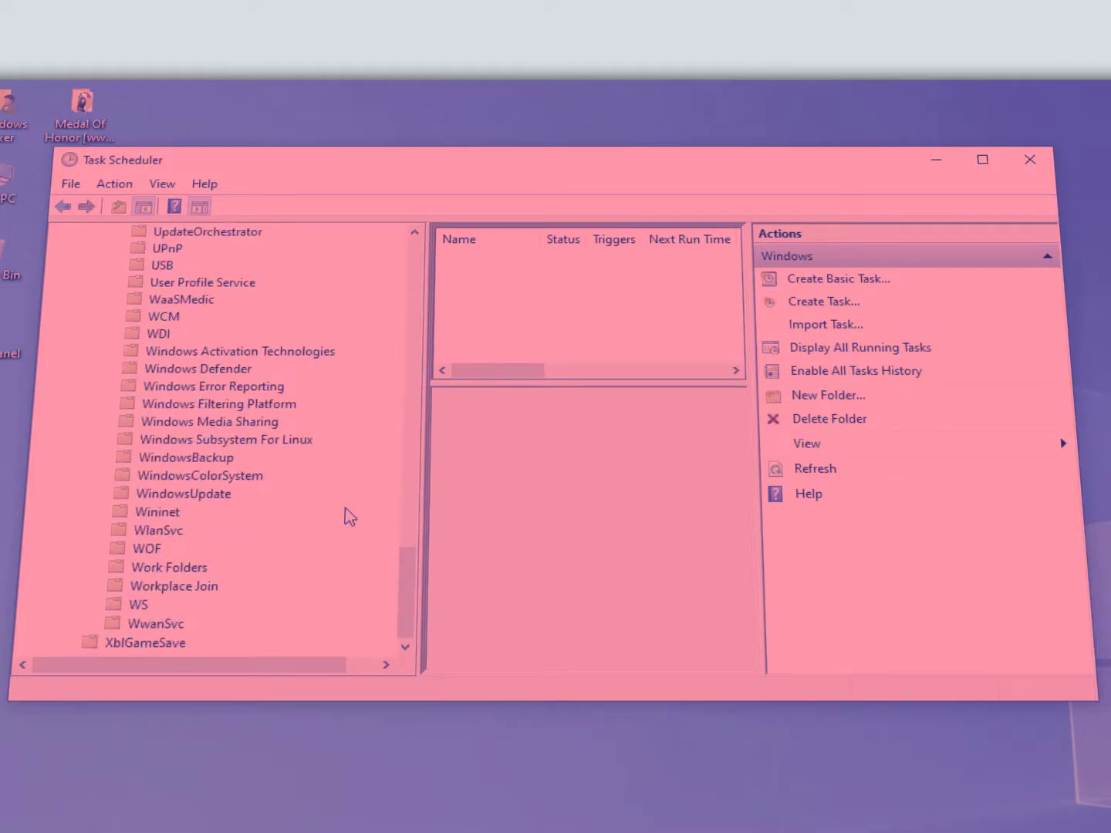
pyautogui.write('windows d')
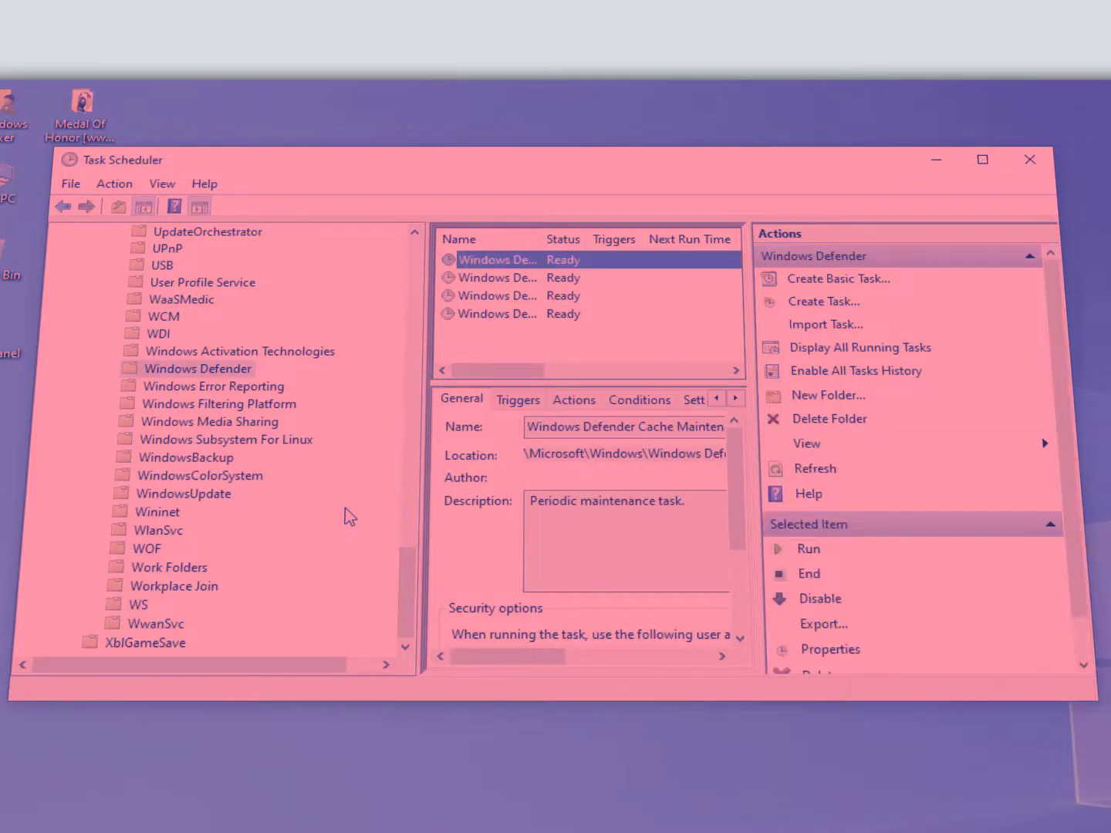
# Disable all scheduled tasks in the Windows Defender folder and close Task Scheduler.
pyautogui.hotkey('ctrl', 'a')
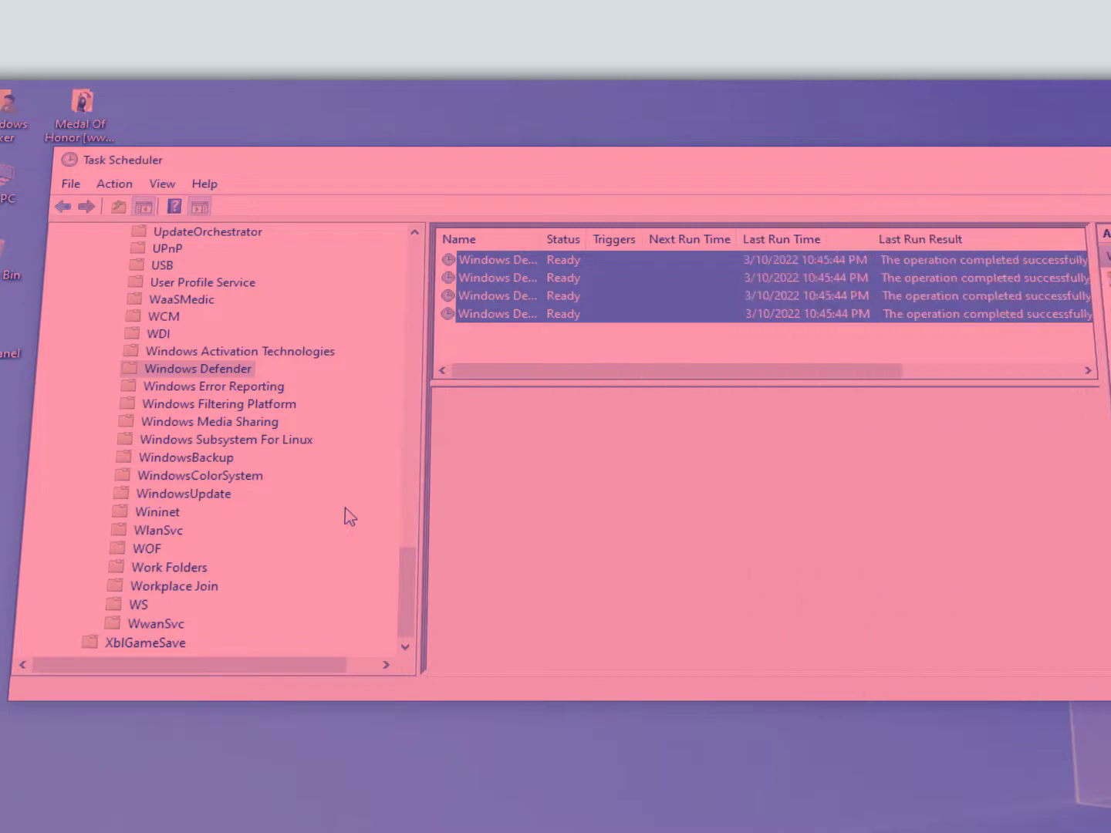
pyautogui.hotkey('shift', 'F10')
pyautogui.press('Down')
pyautogui.press('Down')
pyautogui.press('Down')
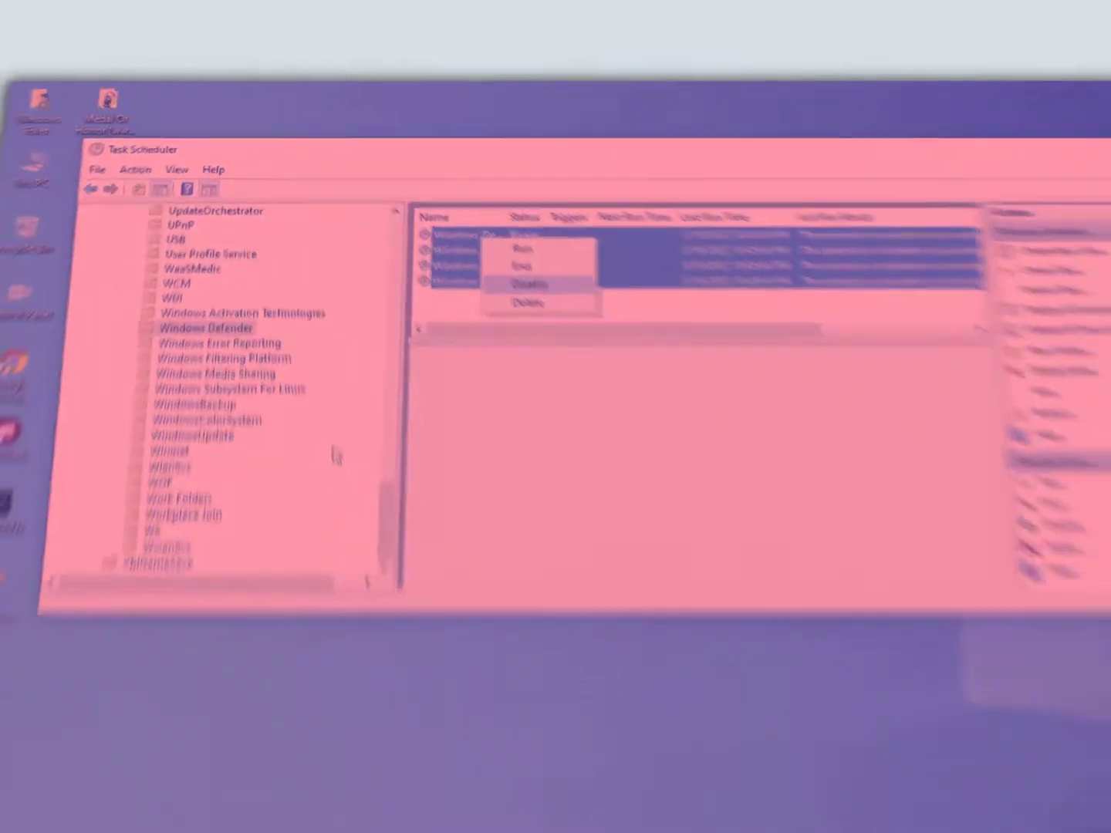
pyautogui.press('Return')
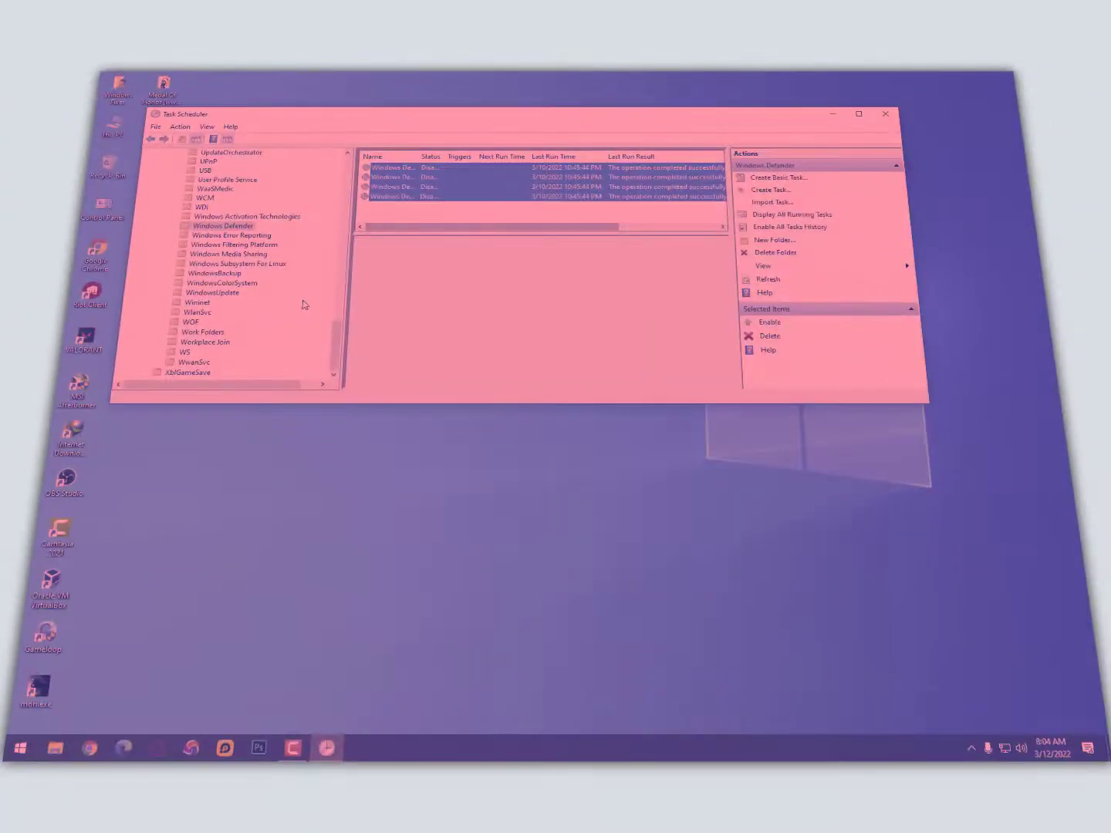
pyautogui.hotkey('alt', 'F4')
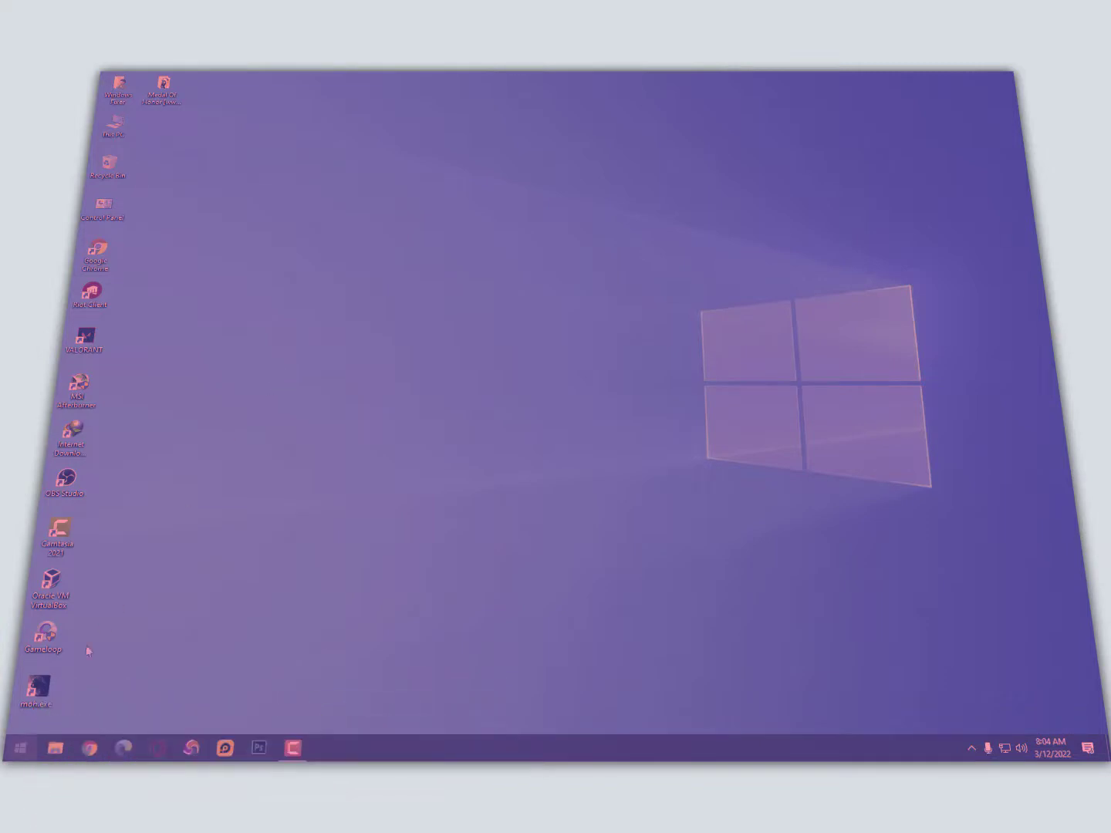
pyautogui.click(20, 747)
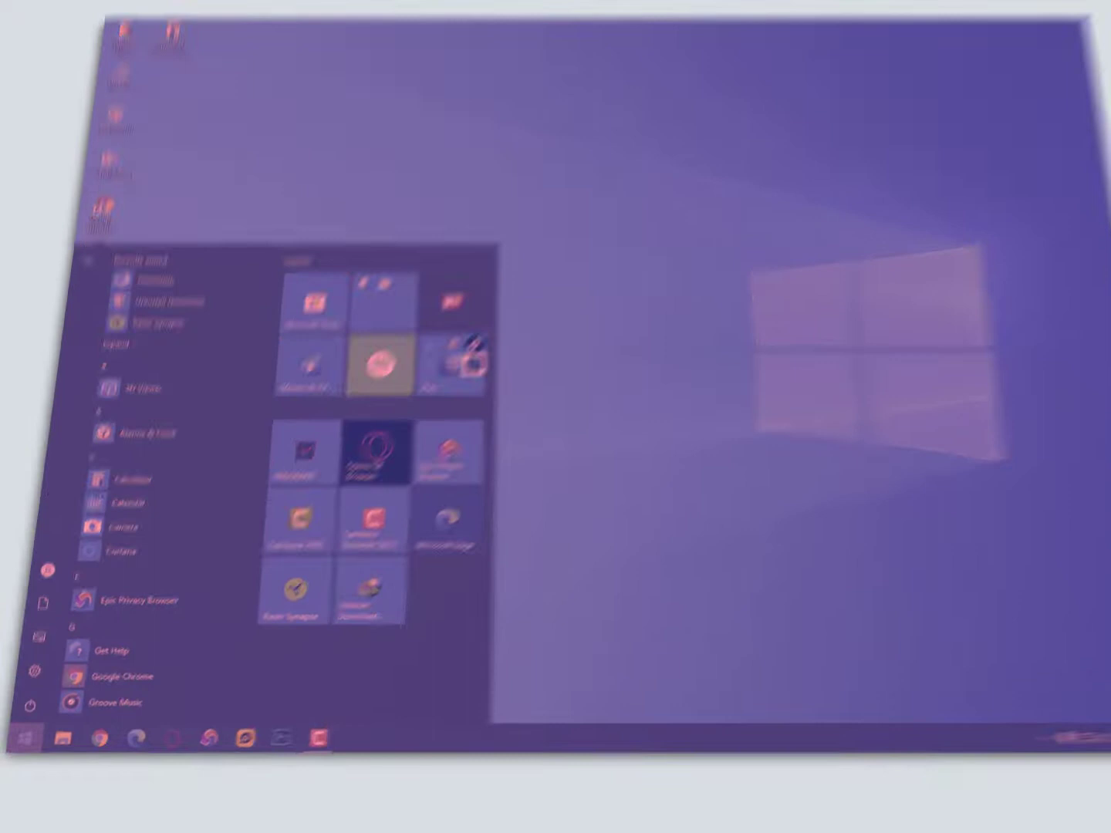
pyautogui.write('gp')
pyautogui.write('lopi')
pyautogui.press('BackSpace')
pyautogui.press('BackSpace')
pyautogui.press('BackSpace')
pyautogui.press('BackSpace')
pyautogui.write('edit')
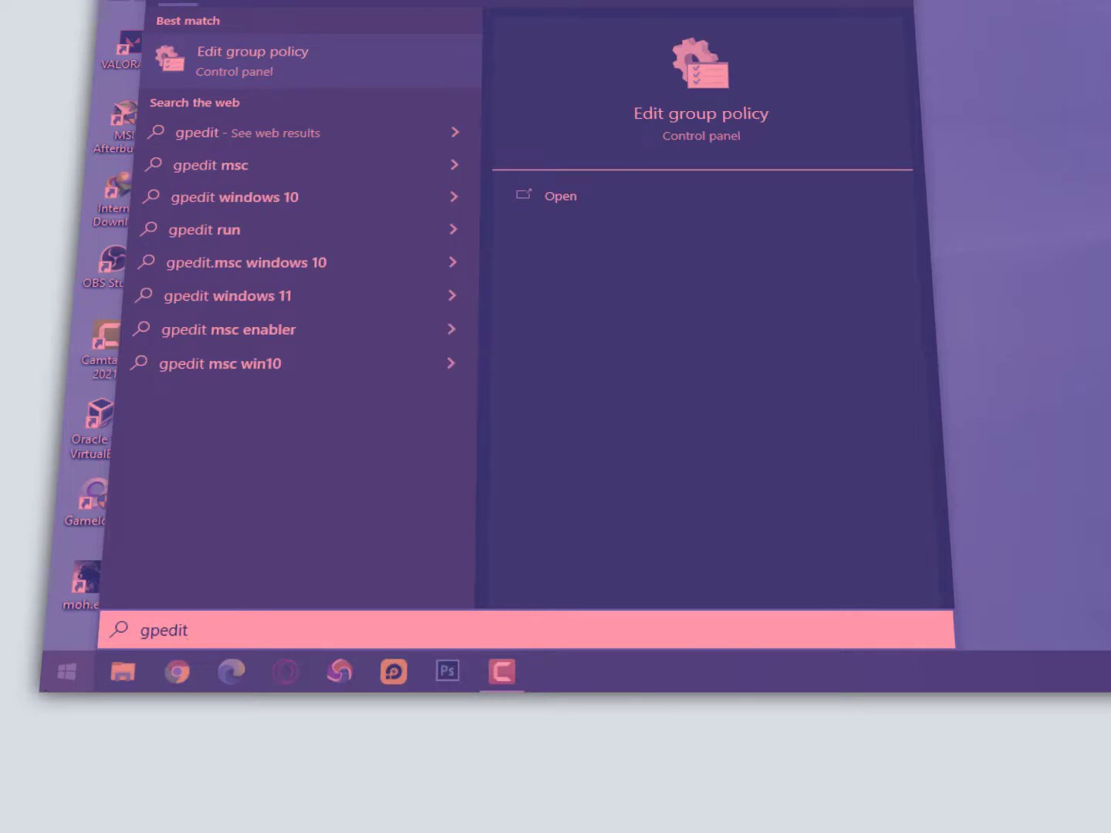
pyautogui.hotkey('ctrl', 'a')
pyautogui.write('editgr')
pyautogui.hotkey('ctrl', 'a')
pyautogui.press('BackSpace')
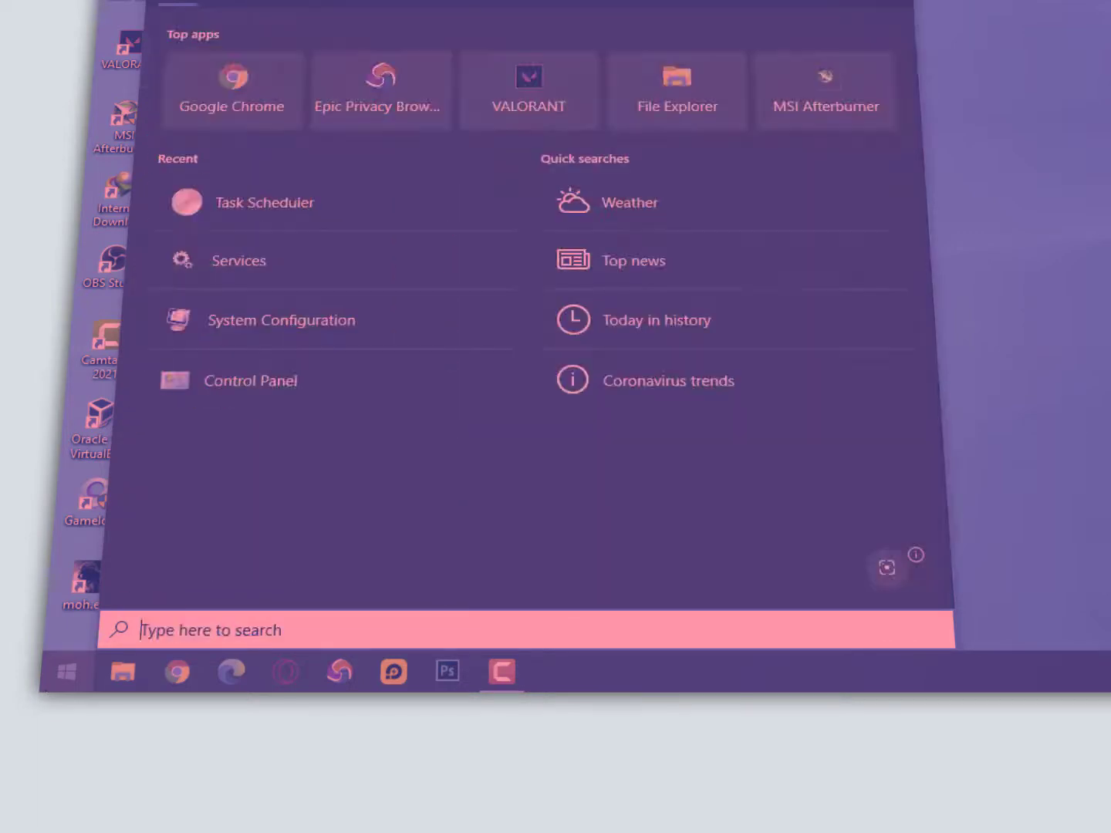
pyautogui.press('super')
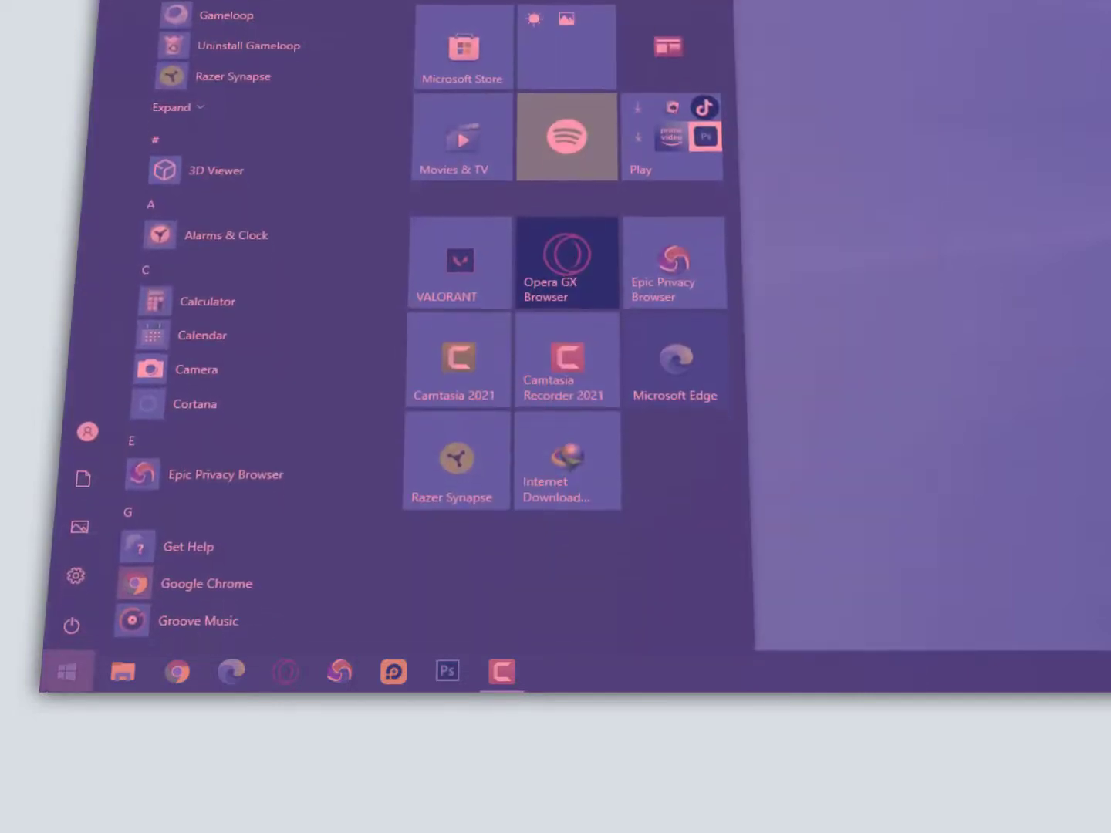
# Run gpedit.msc to open the group policy editor.
pyautogui.press('super+r')
pyautogui.write('gpedit.msc')
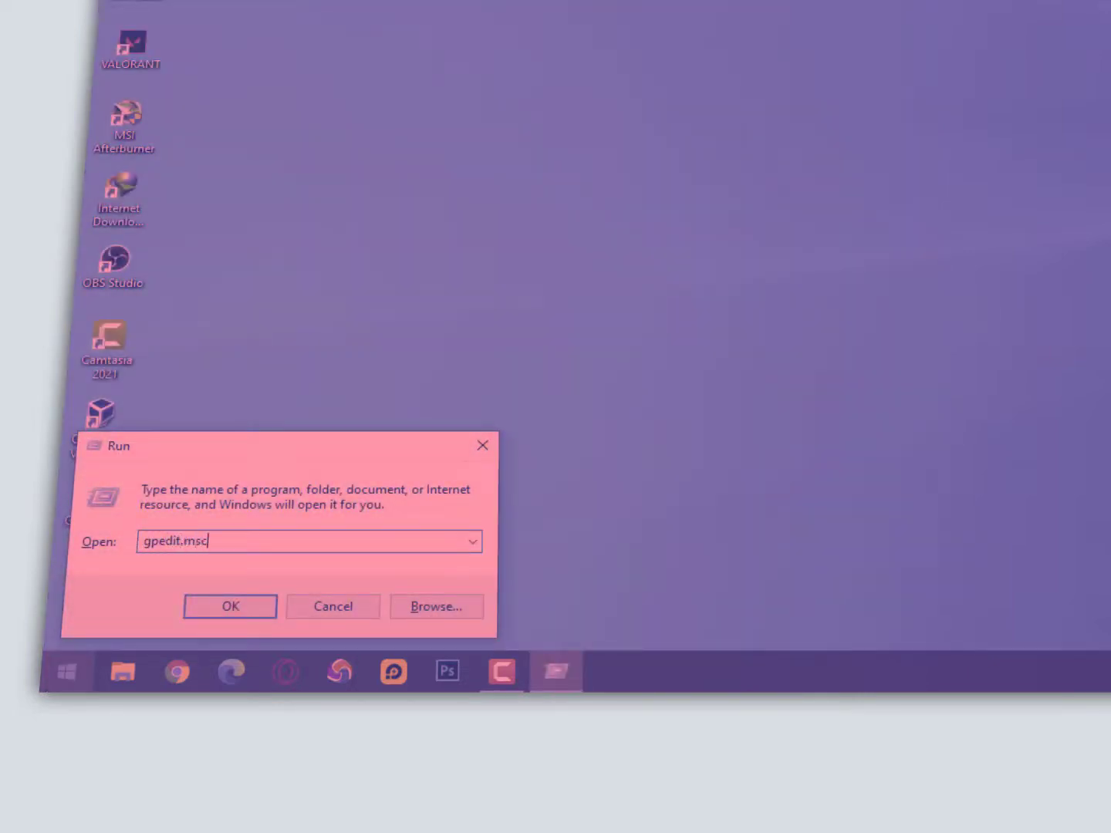
pyautogui.press('Return')
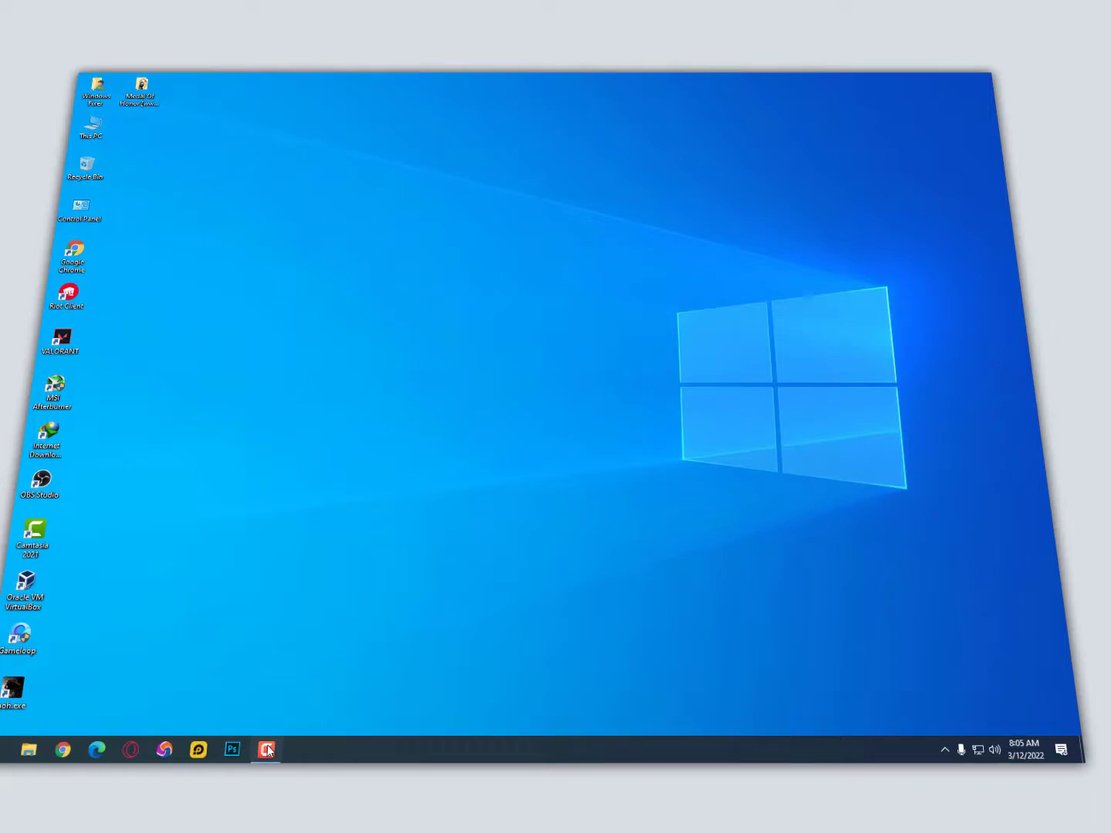
# Open the Downloads folder in File Explorer and widen the window.
pyautogui.click(40, 749)
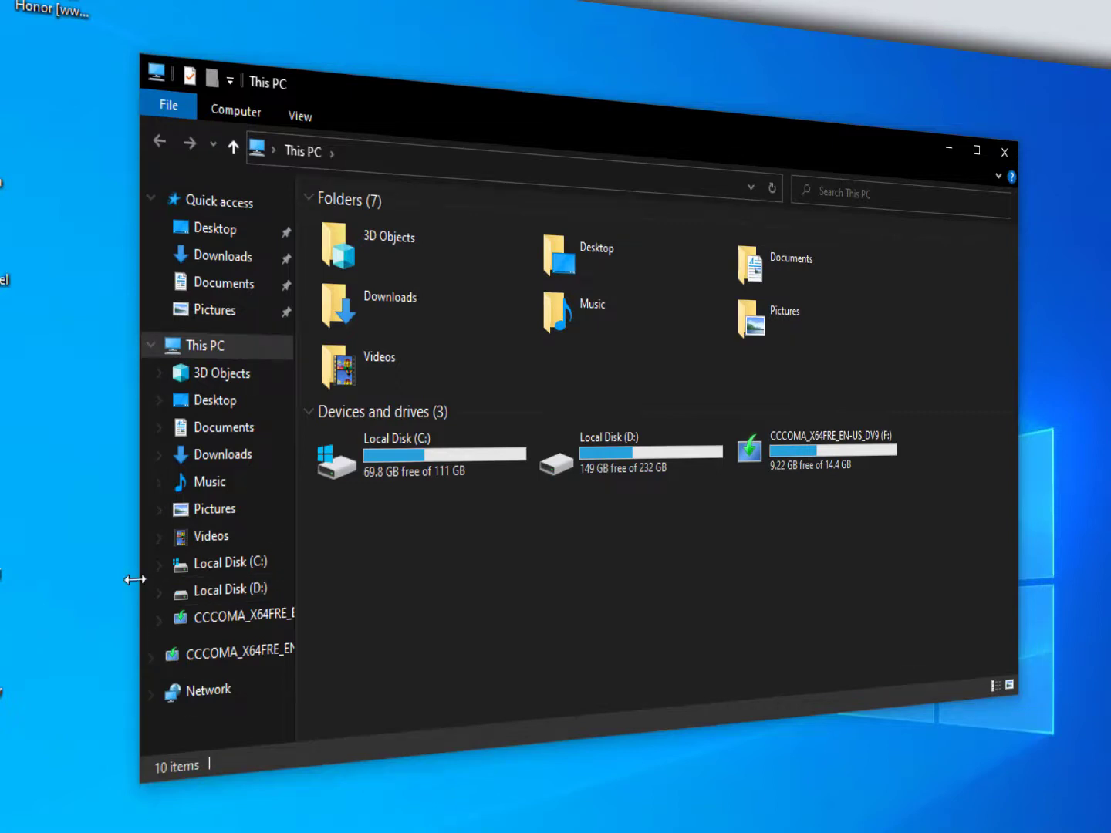
pyautogui.moveTo(135, 580); pyautogui.dragTo(11, 583)
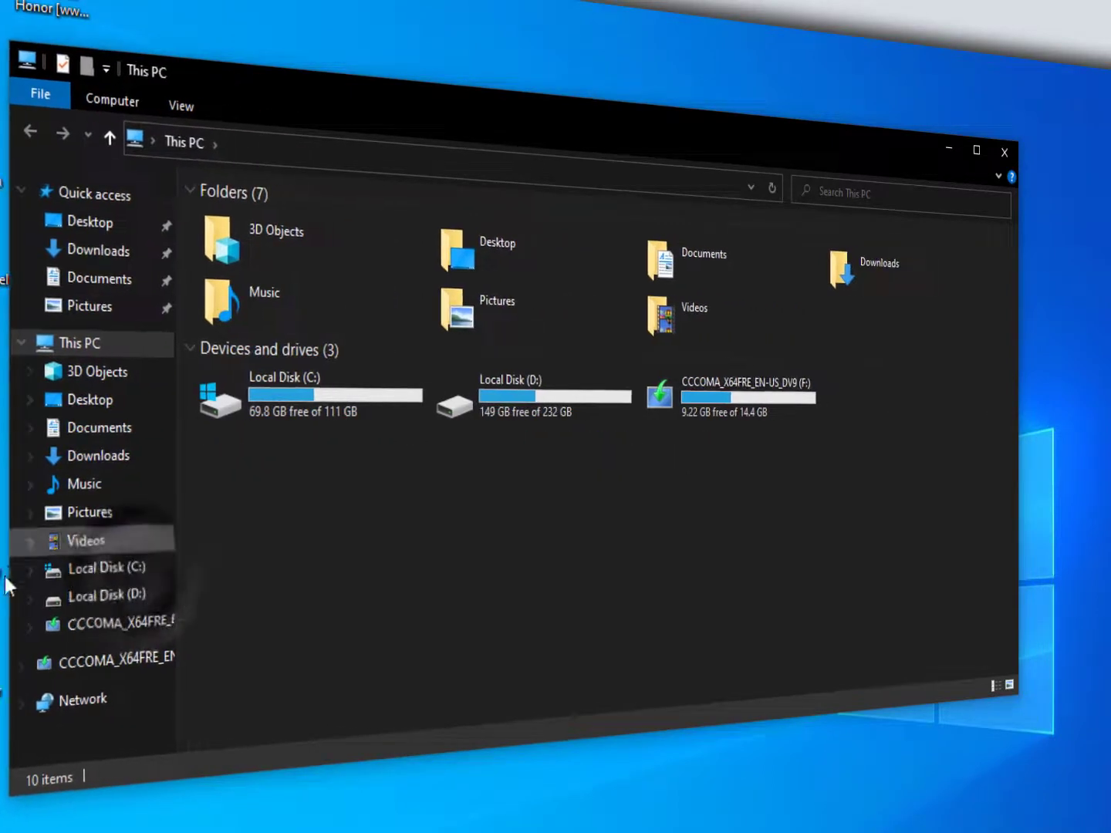
pyautogui.click(105, 262)
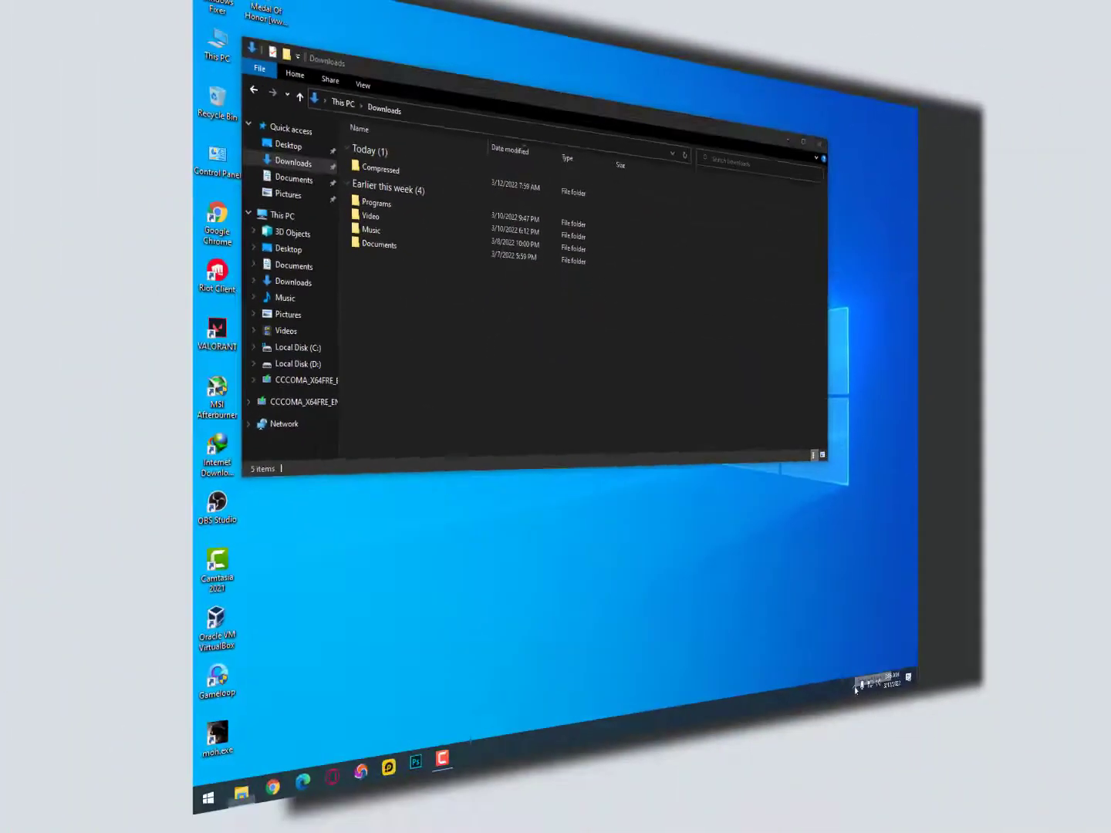
# Turn off Real-time protection in the Virus & threat protection settings of Windows Security and close the window.
pyautogui.click(857, 684)
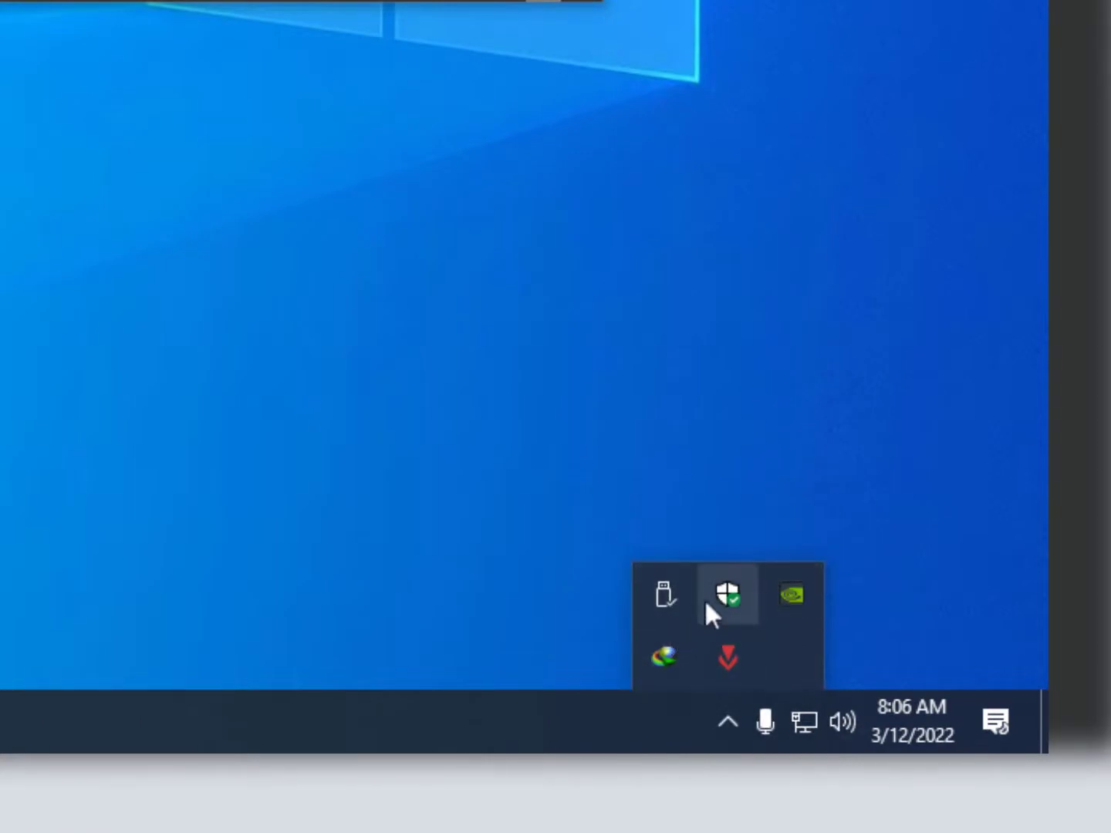
pyautogui.click(712, 601)
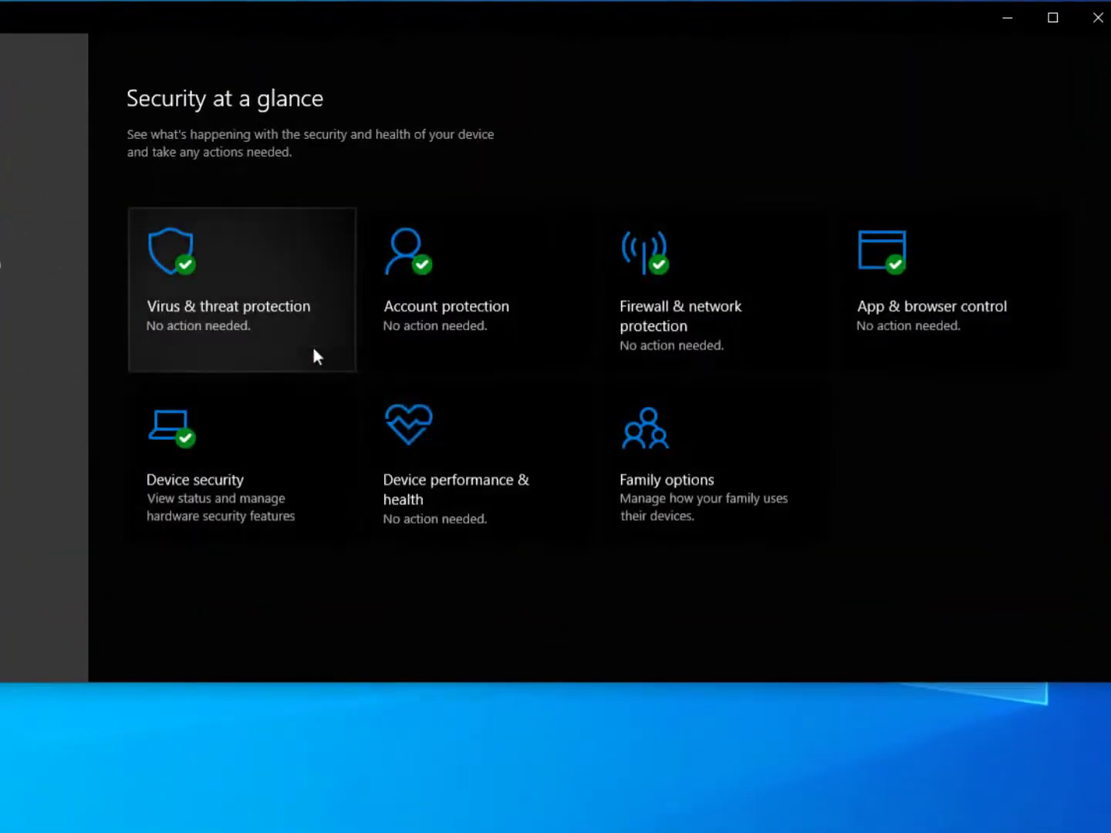
pyautogui.click(223, 268)
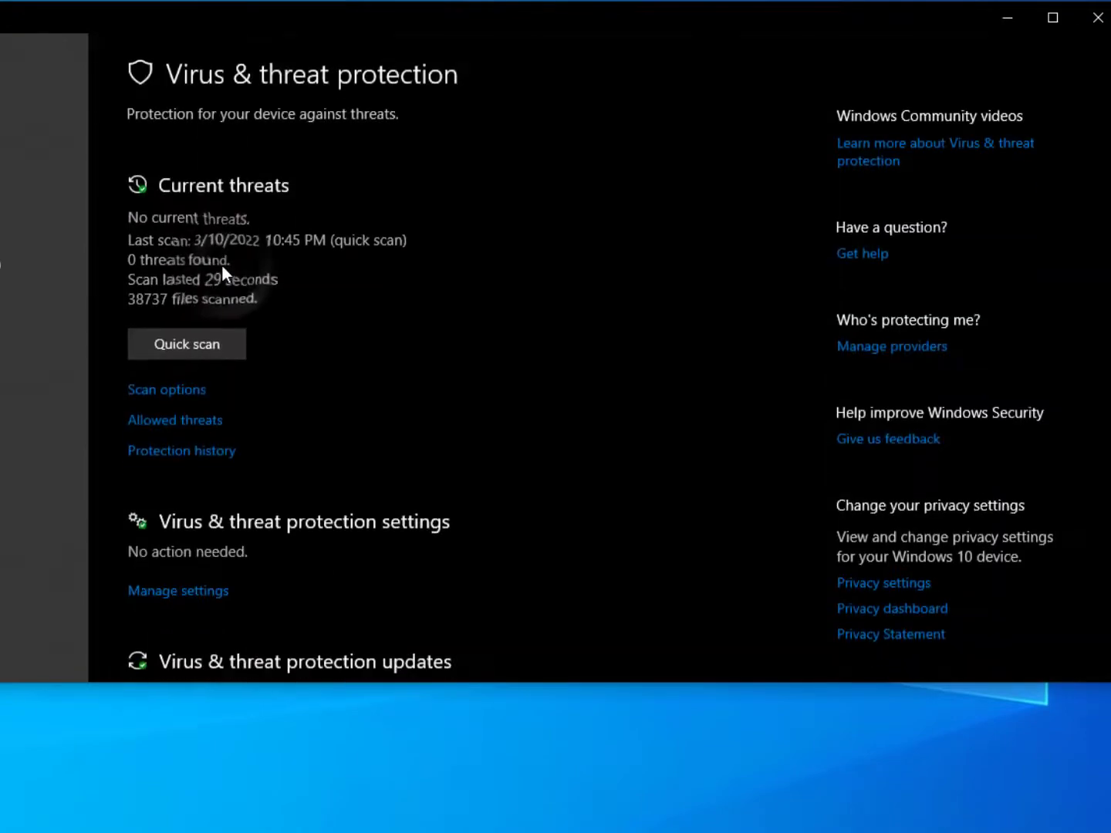
pyautogui.scroll(-3, 222, 268)
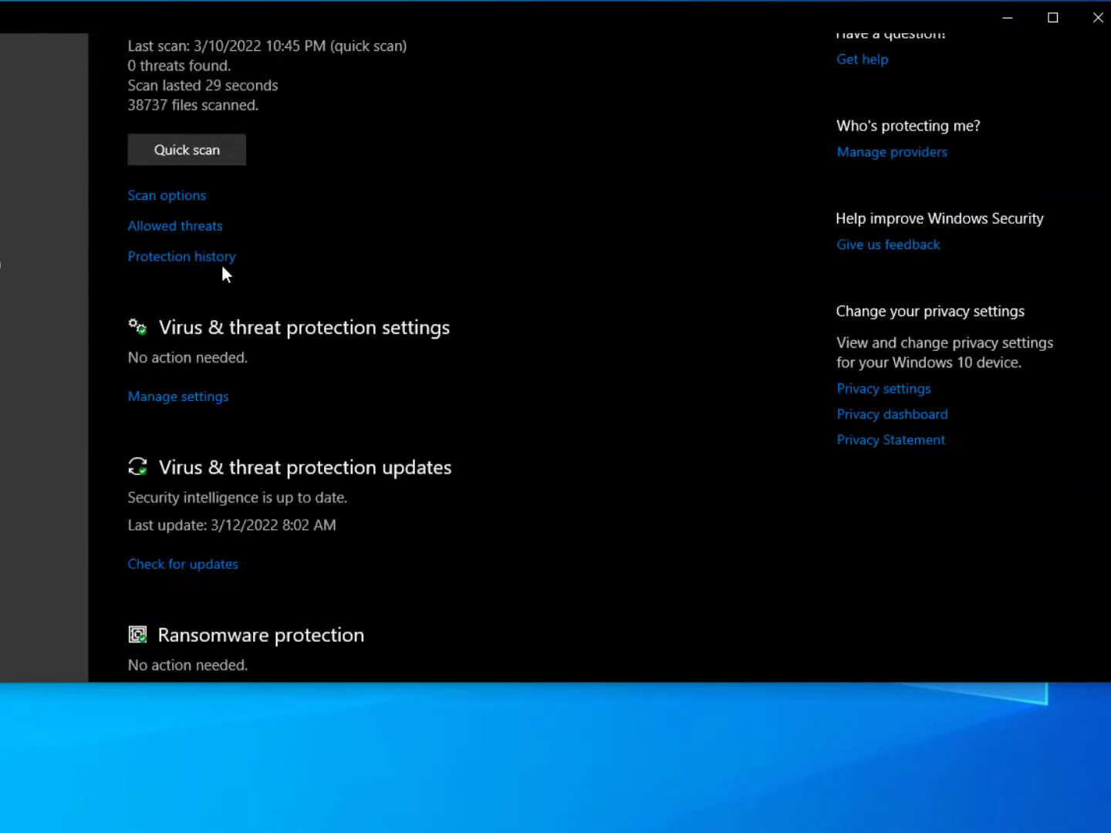
pyautogui.click(169, 398)
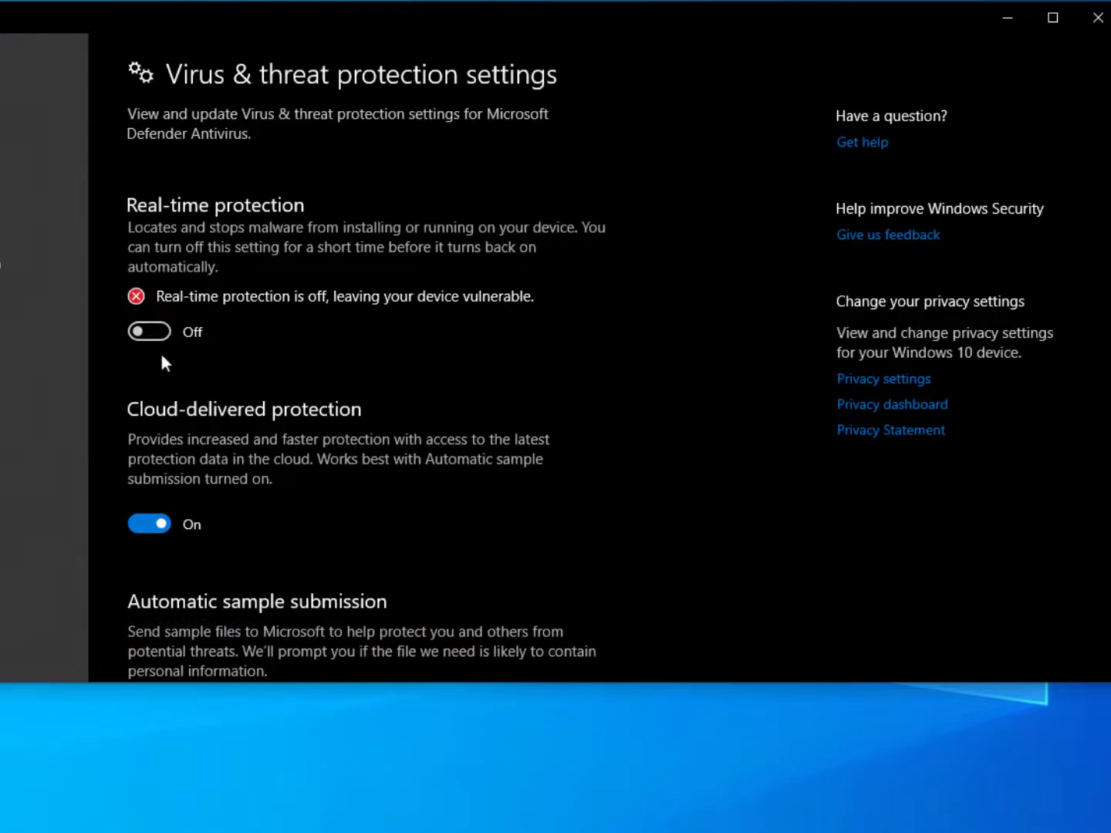
pyautogui.click(156, 332)
pyautogui.click(151, 318)
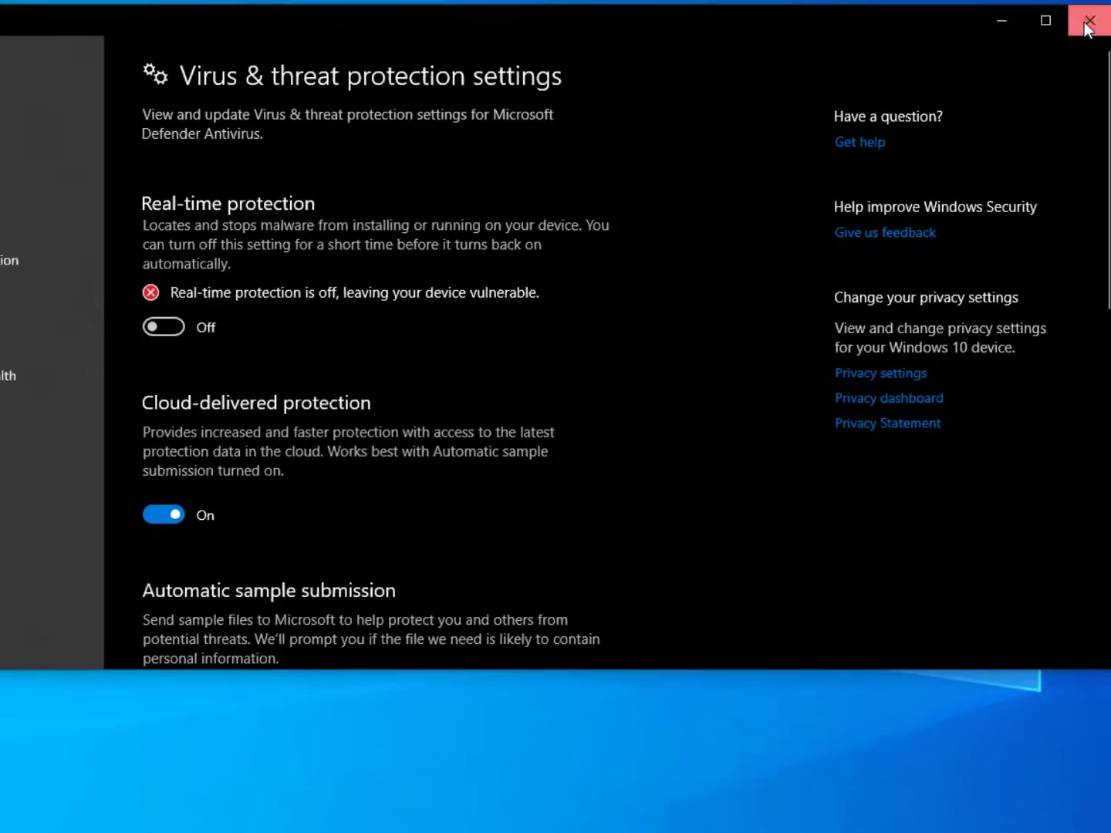
pyautogui.click(1086, 25)
# Go from Downloads into Compressed and through the nested dControl folders, and launch the dControl application.
pyautogui.click(198, 178)
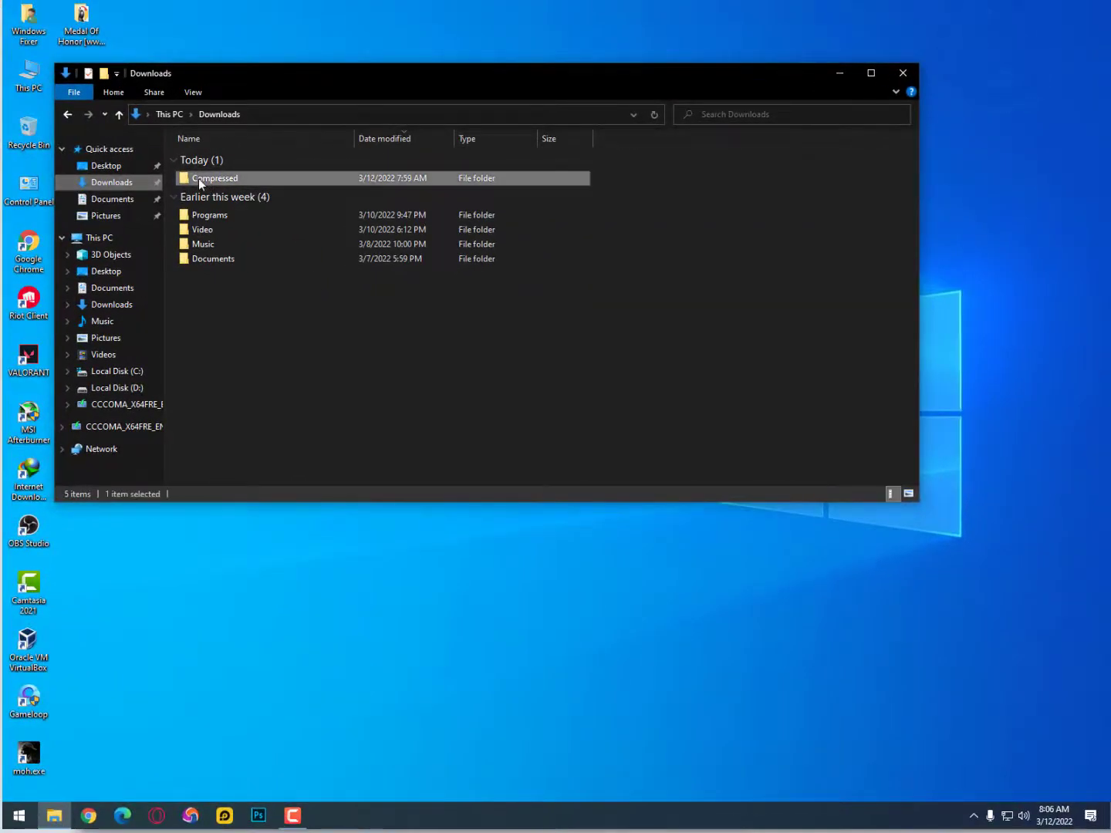
pyautogui.doubleClick(198, 179)
pyautogui.doubleClick(223, 162)
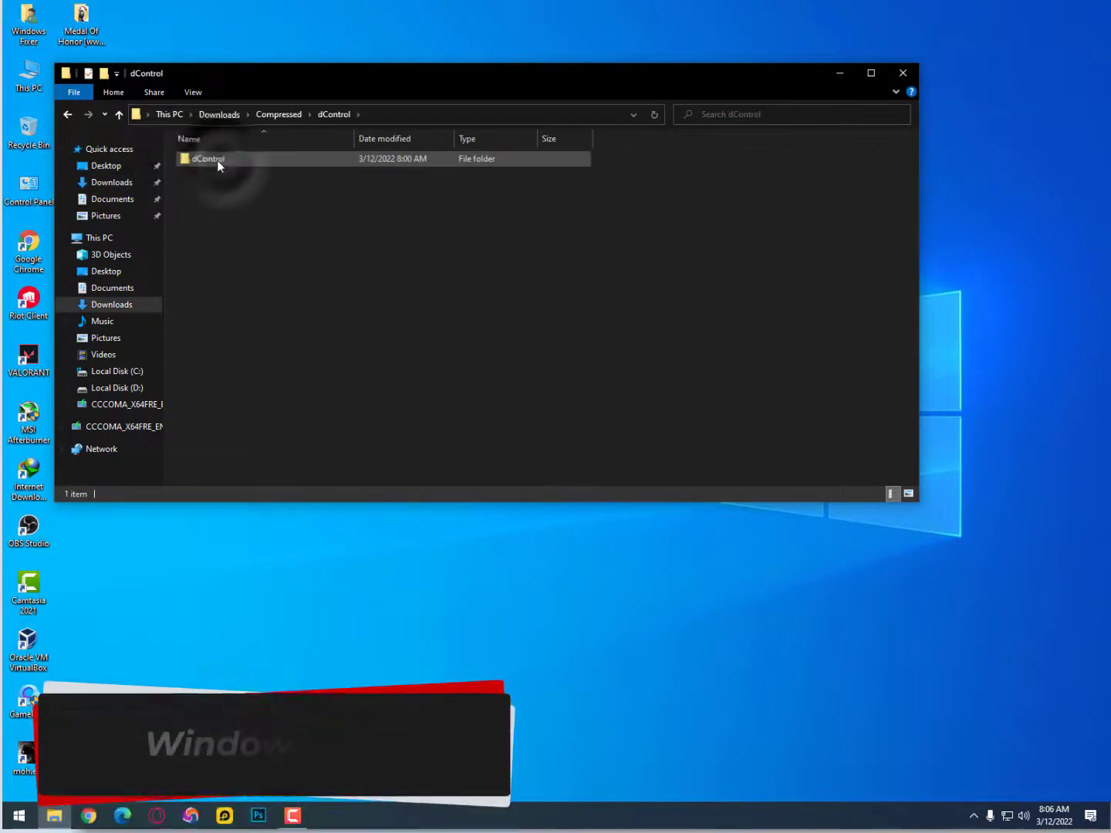
pyautogui.doubleClick(218, 161)
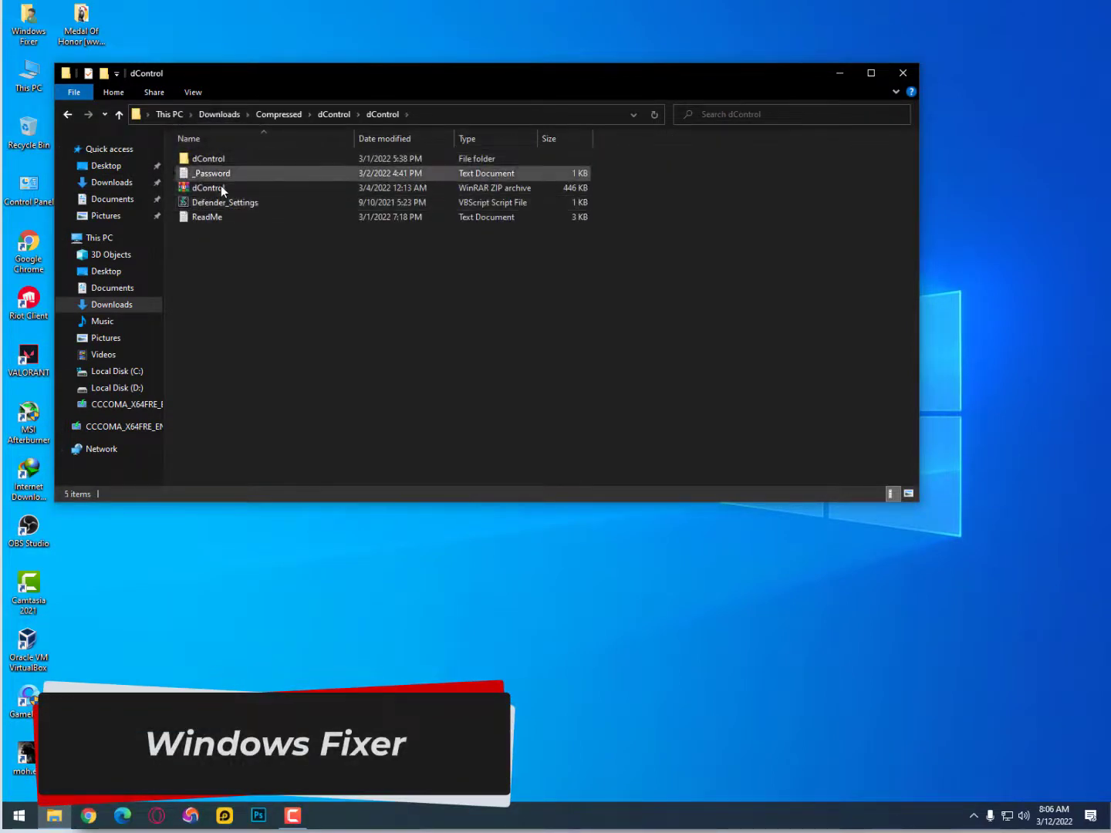
pyautogui.doubleClick(220, 160)
pyautogui.doubleClick(219, 160)
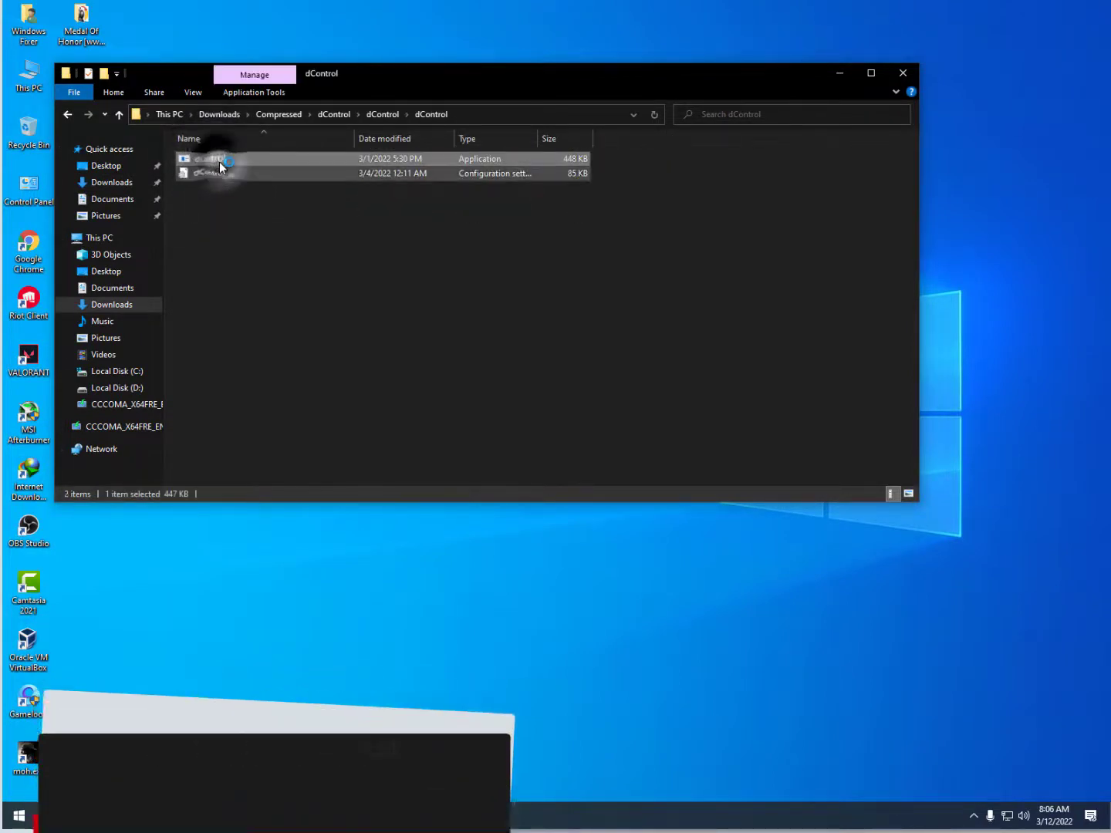
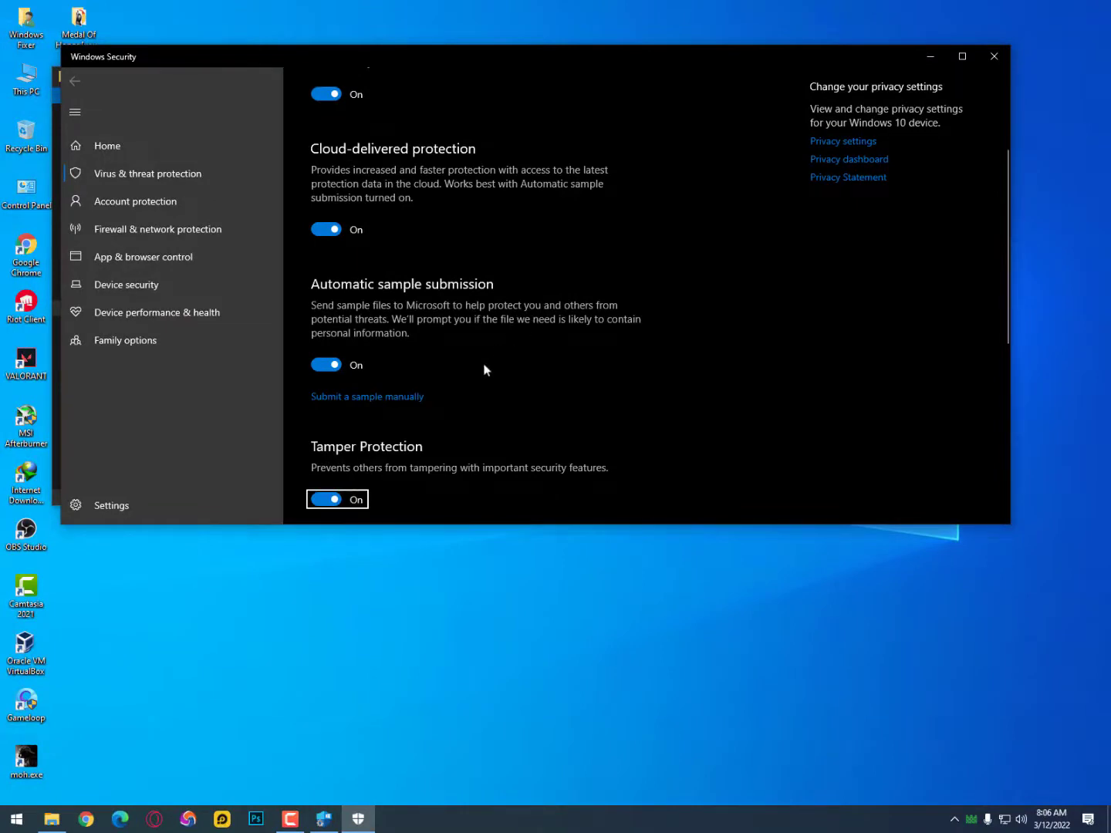
# Turn off Tamper Protection, Automatic sample submission and Cloud-delivered protection in the Virus & threat protection settings.
pyautogui.click(347, 500)
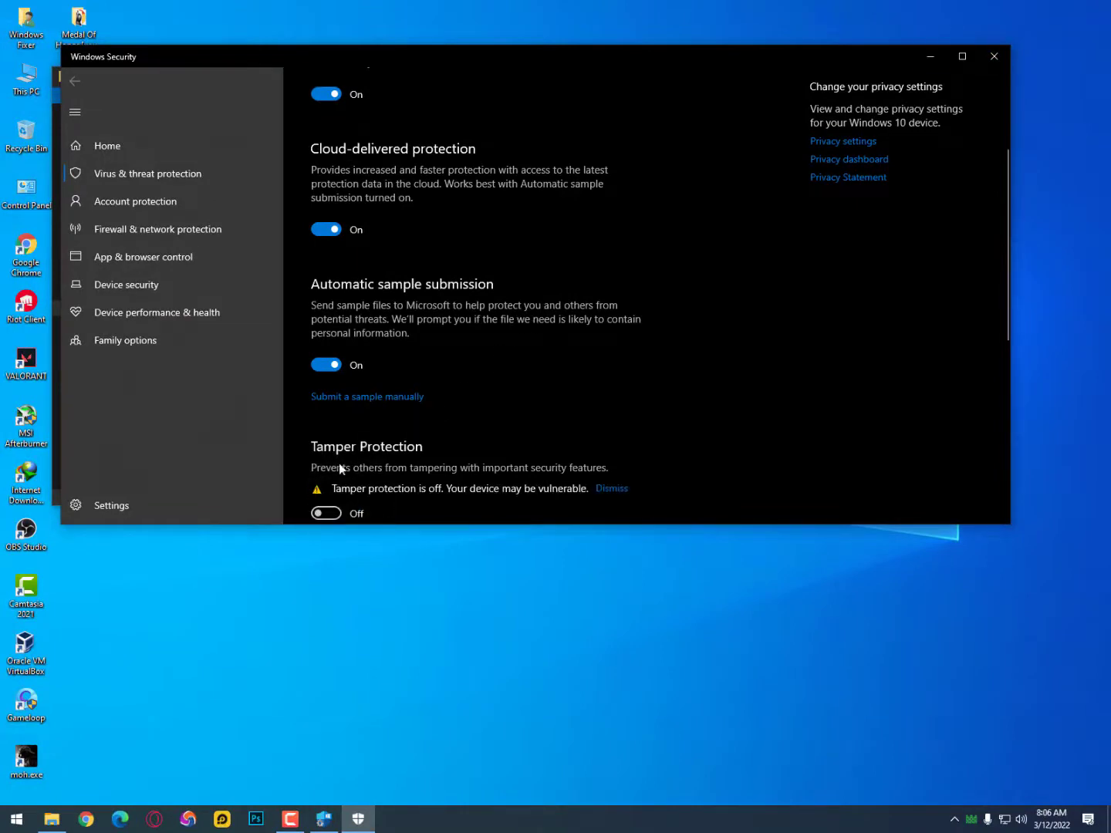
pyautogui.click(324, 364)
pyautogui.click(324, 230)
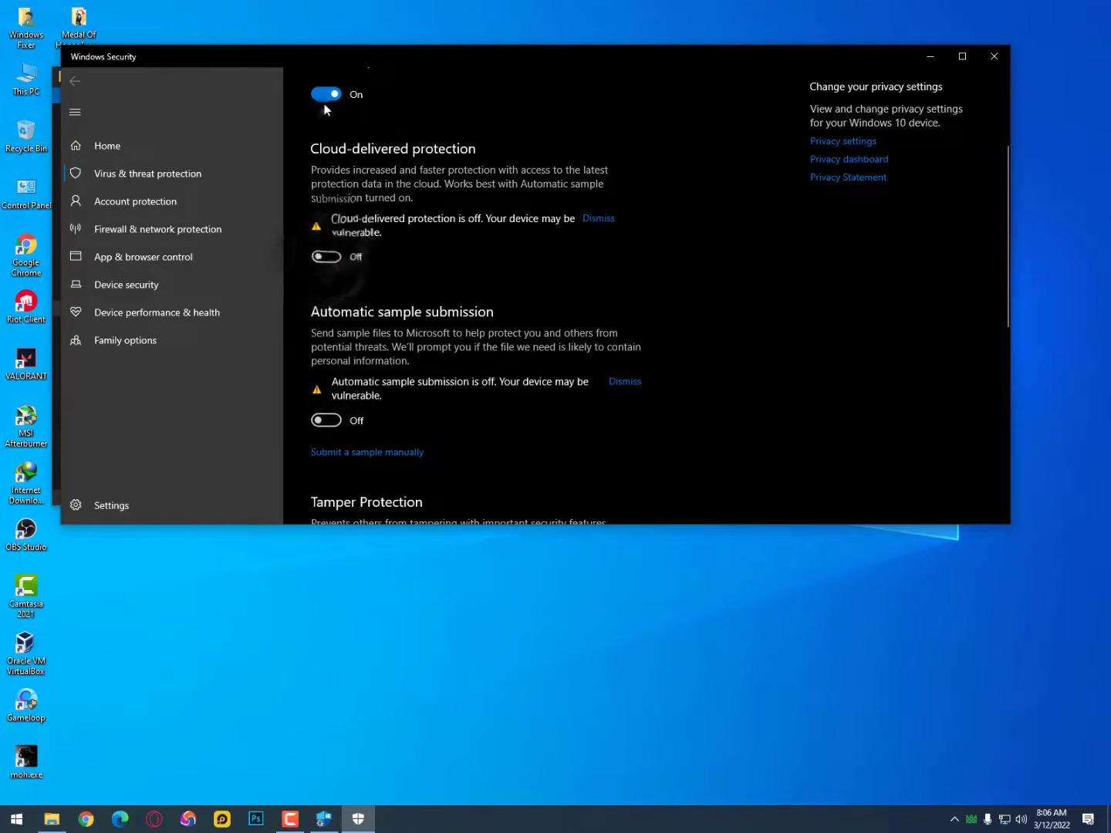